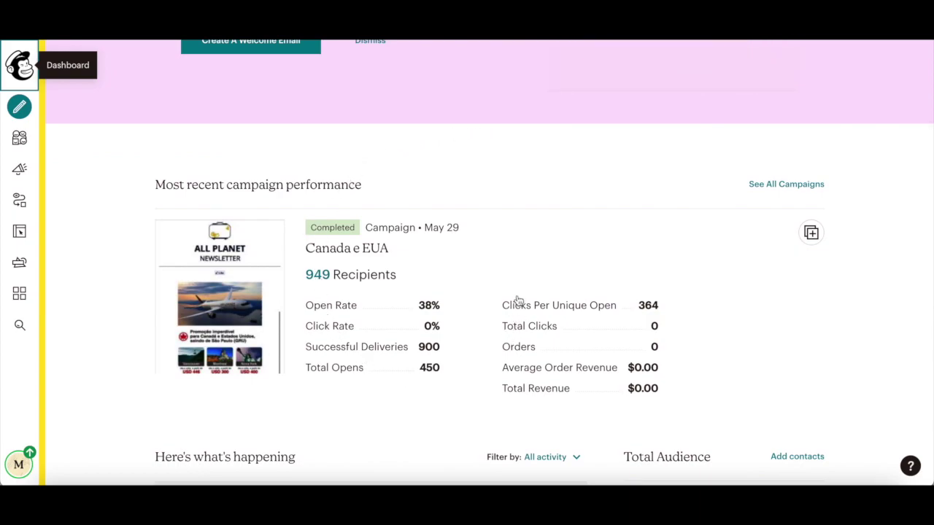
- Scroll the Dashboard, then go to the All Planet Diaries audience dashboard with 1,158 contacts
{"action": "scroll", "coordinate": [433, 233], "scroll_direction": "down", "scroll_amount": 1}
{"action": "scroll", "coordinate": [432, 232], "scroll_direction": "down", "scroll_amount": 2}
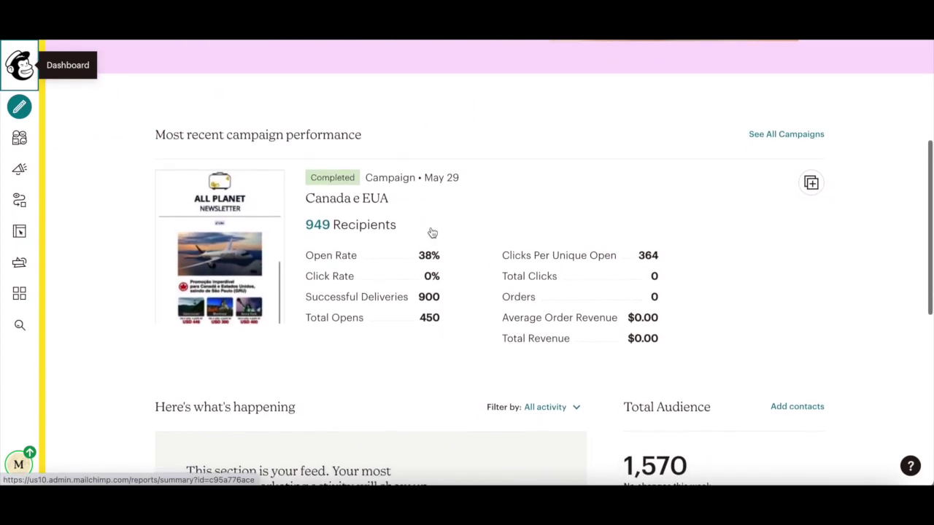
{"action": "scroll", "coordinate": [432, 232], "scroll_direction": "down", "scroll_amount": 2}
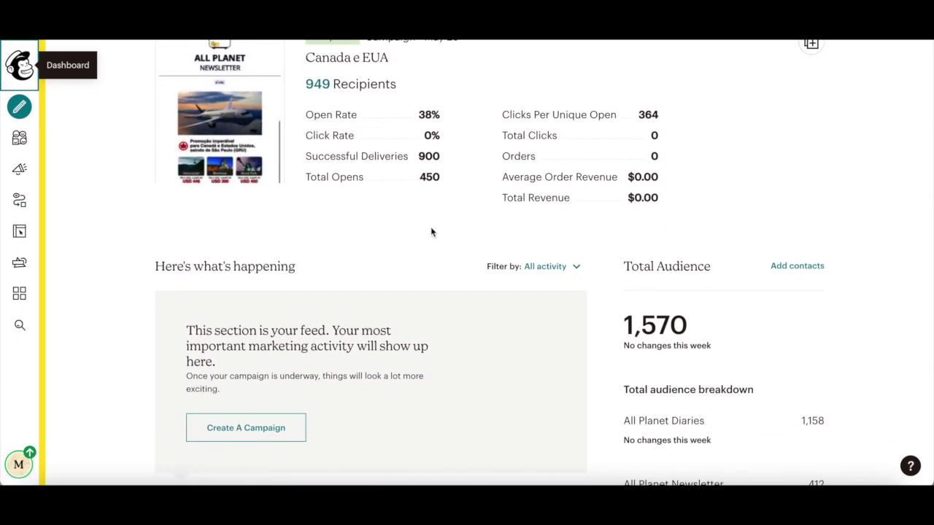
{"action": "scroll", "coordinate": [432, 232], "scroll_direction": "down", "scroll_amount": 3}
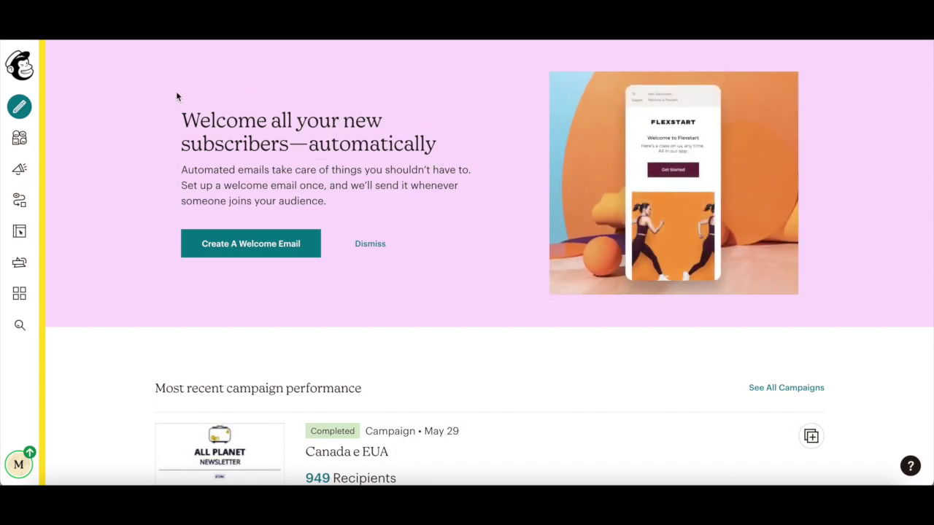
{"action": "left_click", "coordinate": [19, 138]}
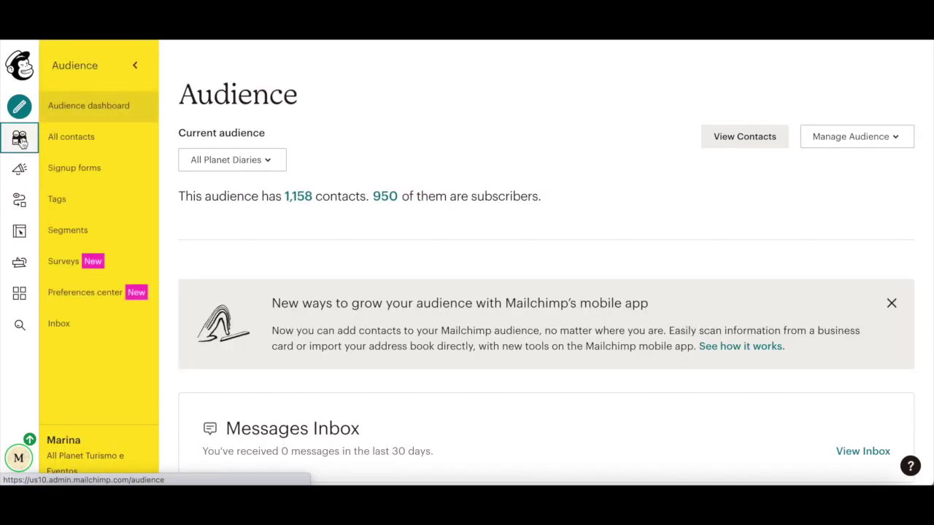
- Switch the current audience to All Planet Newsletter and open its Signup forms Form builder
{"action": "left_click", "coordinate": [101, 115]}
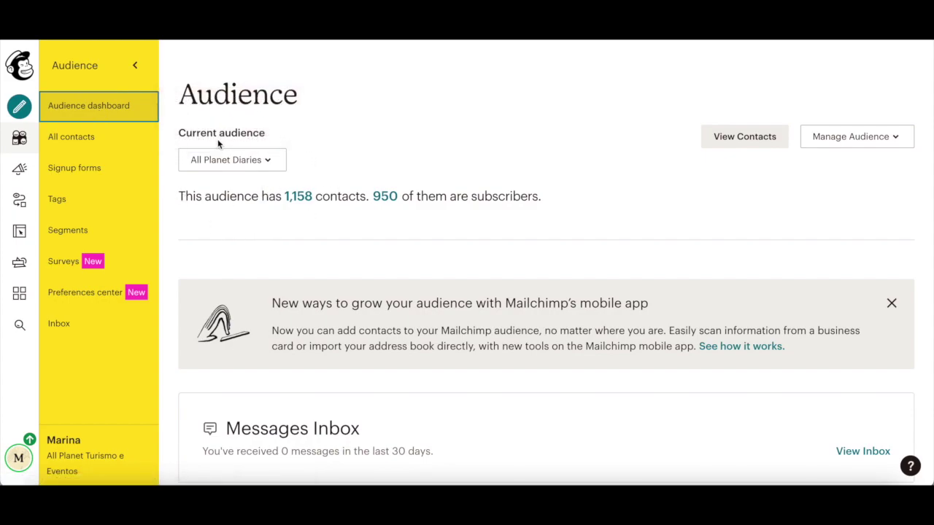
{"action": "left_click", "coordinate": [271, 161]}
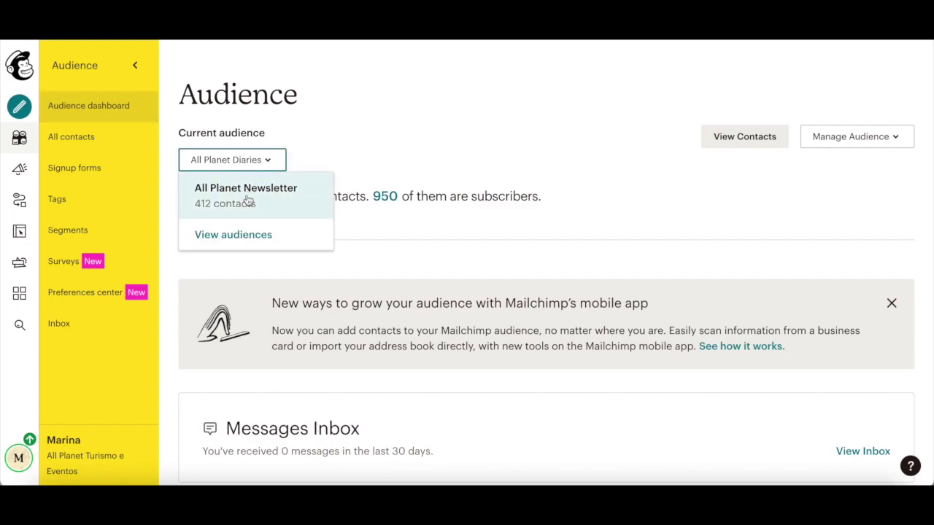
{"action": "left_click", "coordinate": [246, 204]}
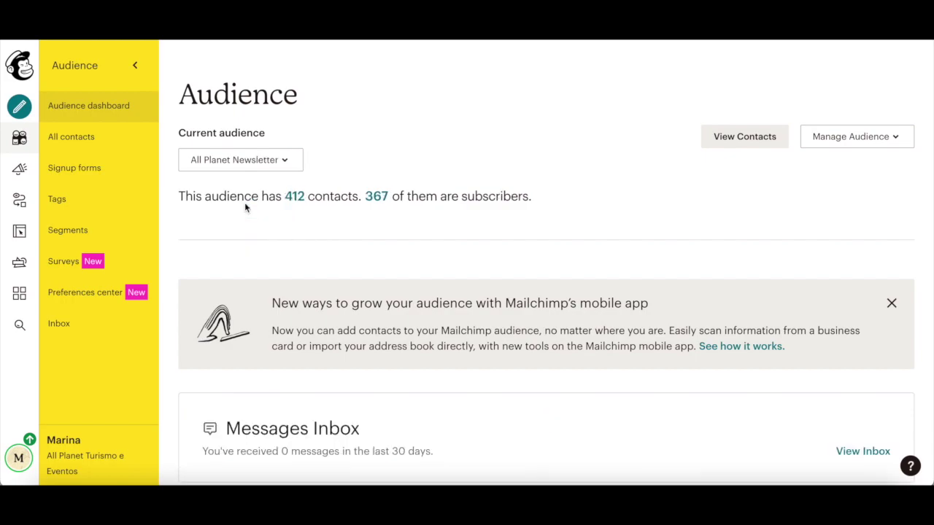
{"action": "left_click", "coordinate": [900, 146]}
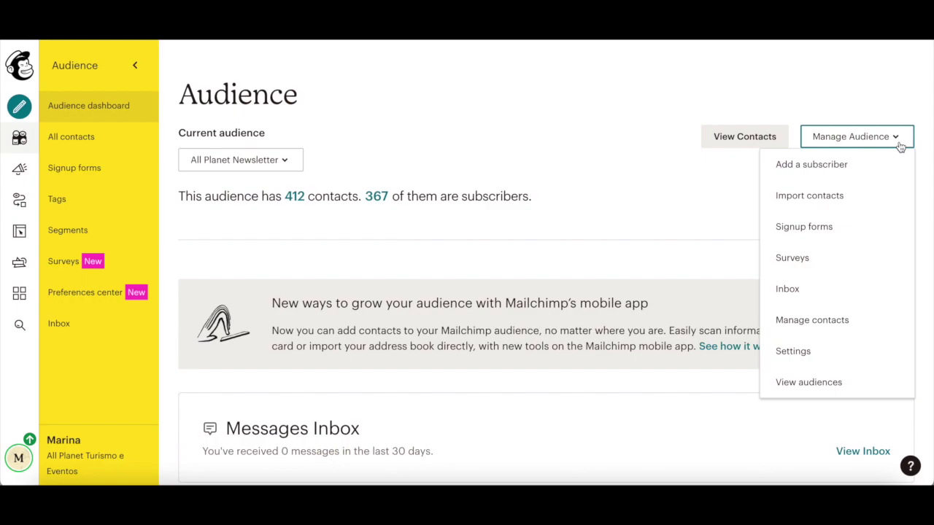
{"action": "left_click", "coordinate": [843, 226]}
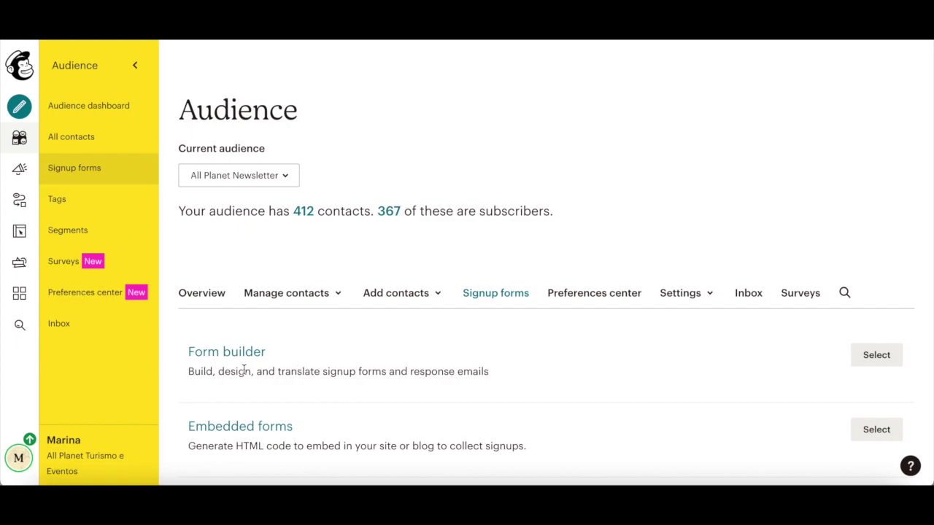
{"action": "left_click", "coordinate": [874, 355]}
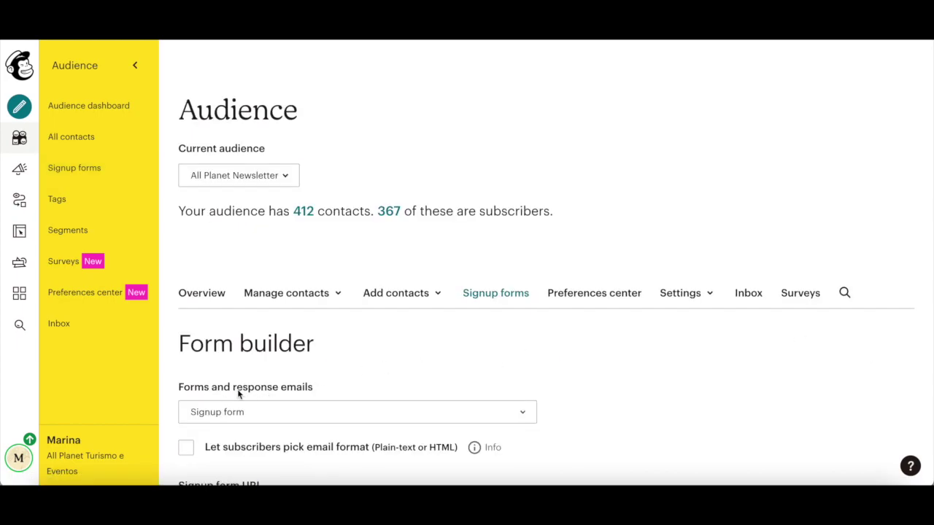
- Choose Final welcome email in the Form builder and scroll to its 'Cadastro Confirmado' message
{"action": "scroll", "coordinate": [245, 392], "scroll_direction": "down", "scroll_amount": 3}
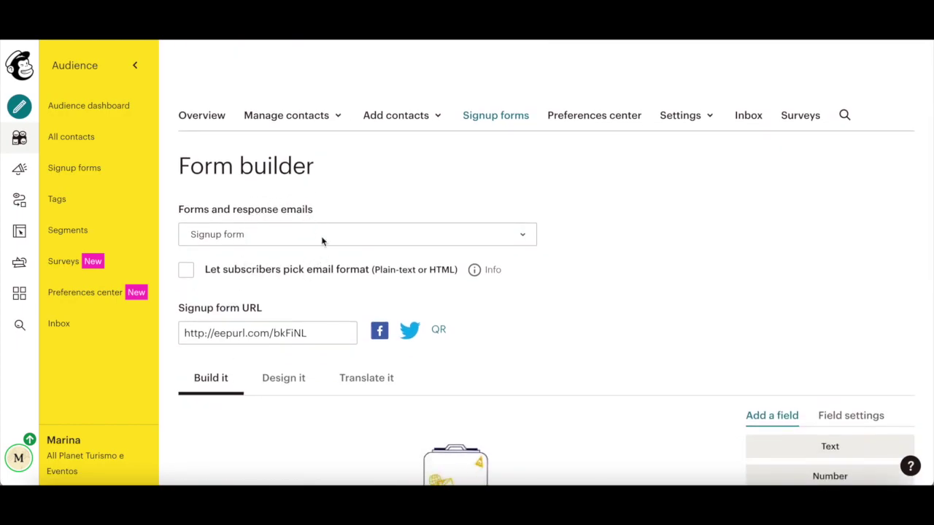
{"action": "left_click", "coordinate": [300, 236]}
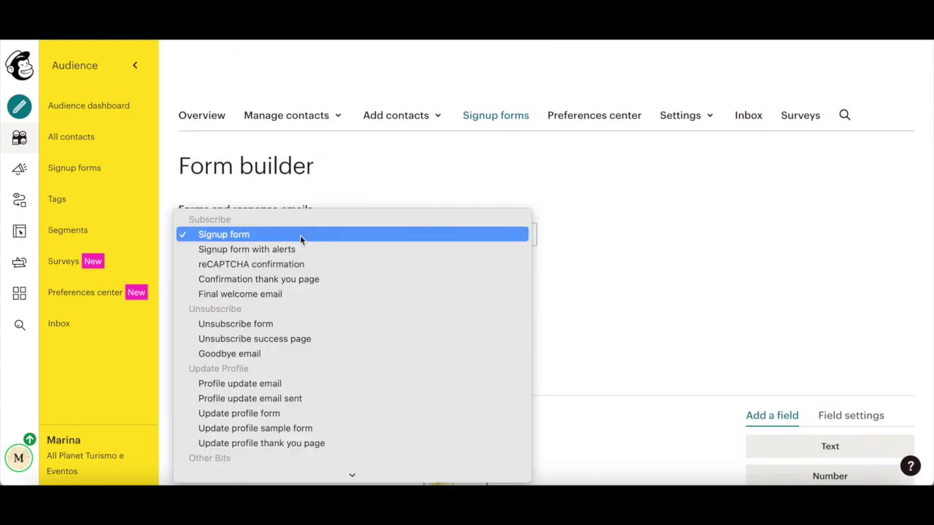
{"action": "left_click", "coordinate": [300, 294]}
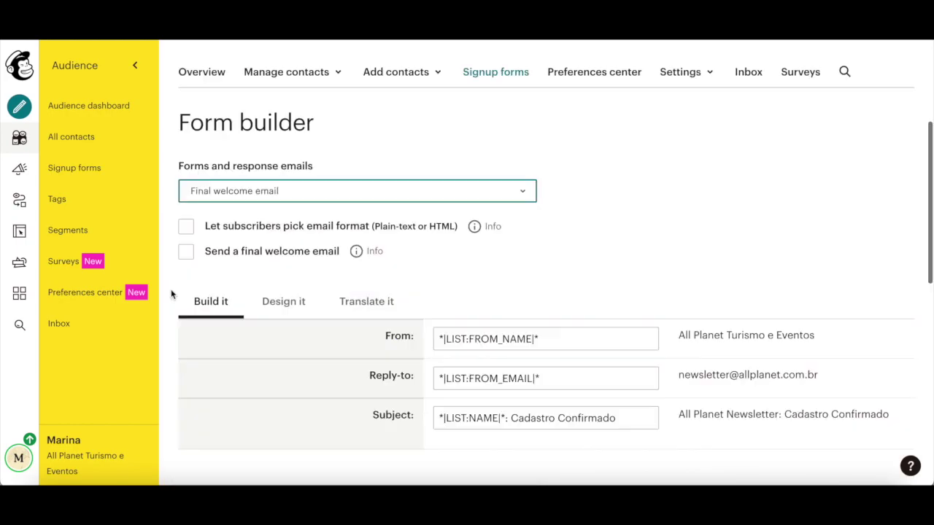
{"action": "scroll", "coordinate": [183, 309], "scroll_direction": "down", "scroll_amount": 5}
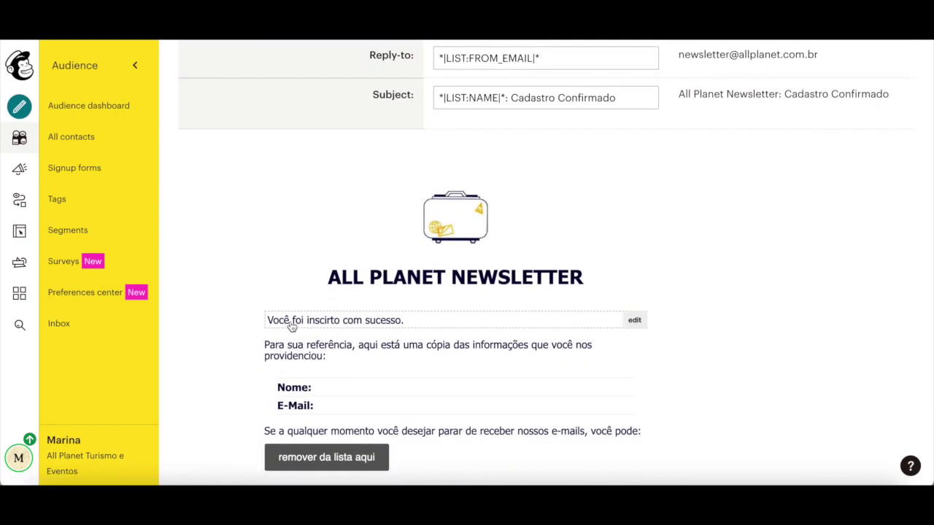
- Replace the welcome message with 'Download your lead magnet here' and select that line for linking
{"action": "left_click", "coordinate": [296, 325]}
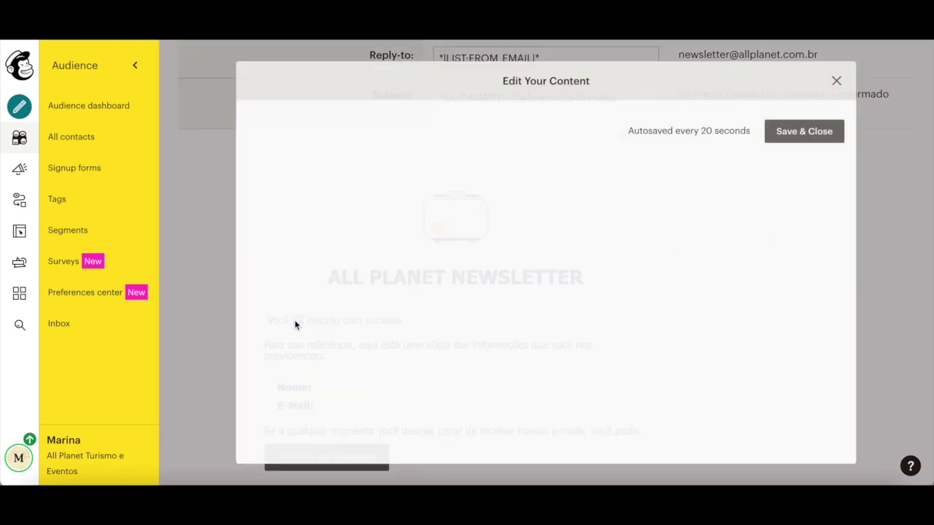
{"action": "key", "text": "ctrl+a"}
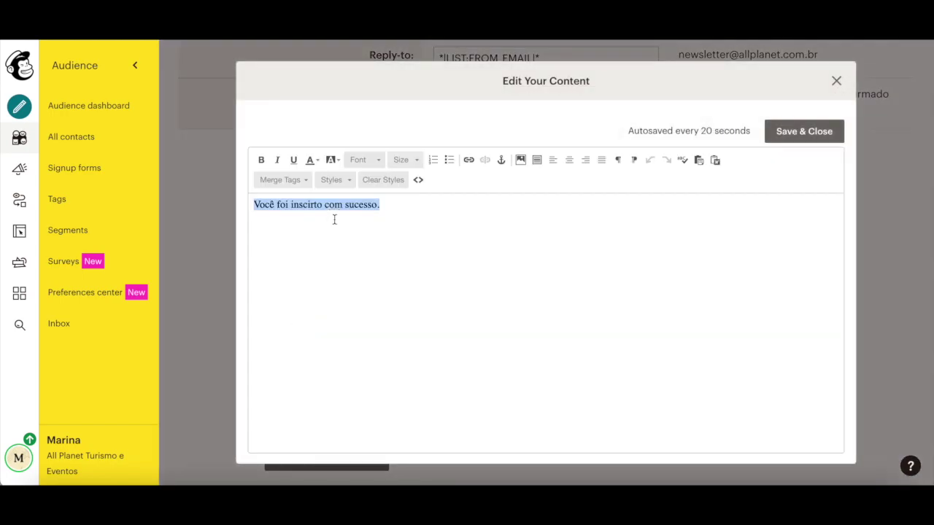
{"action": "type", "text": "Dow"}
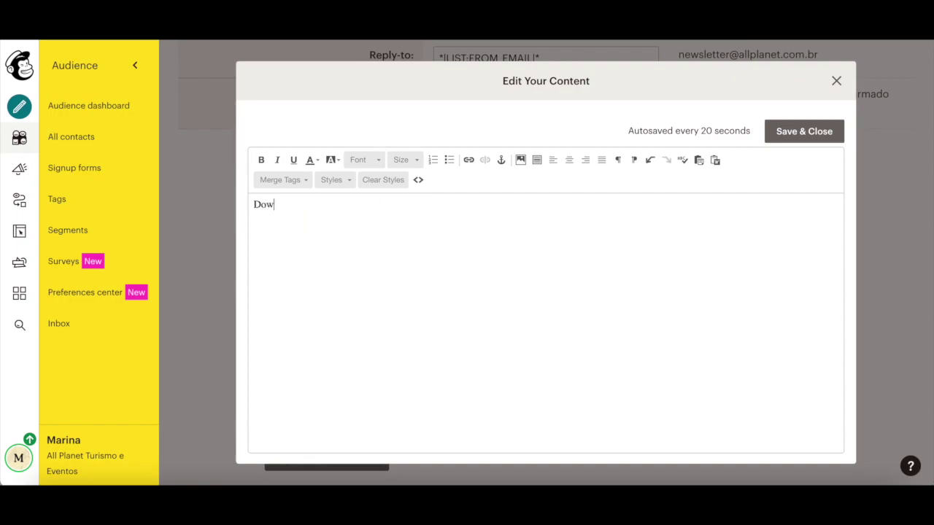
{"action": "type", "text": "nload your lead magnet here"}
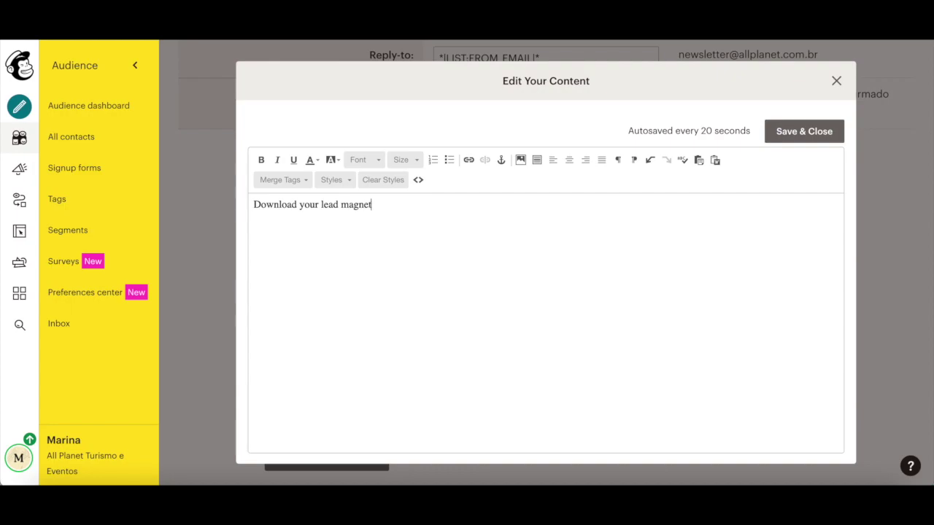
{"action": "triple_click", "coordinate": [292, 208]}
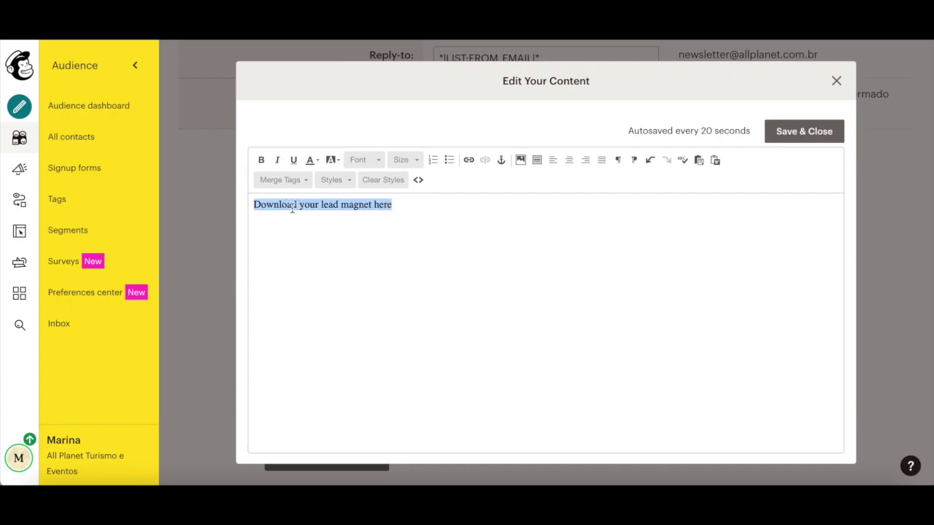
{"action": "left_click", "coordinate": [470, 160]}
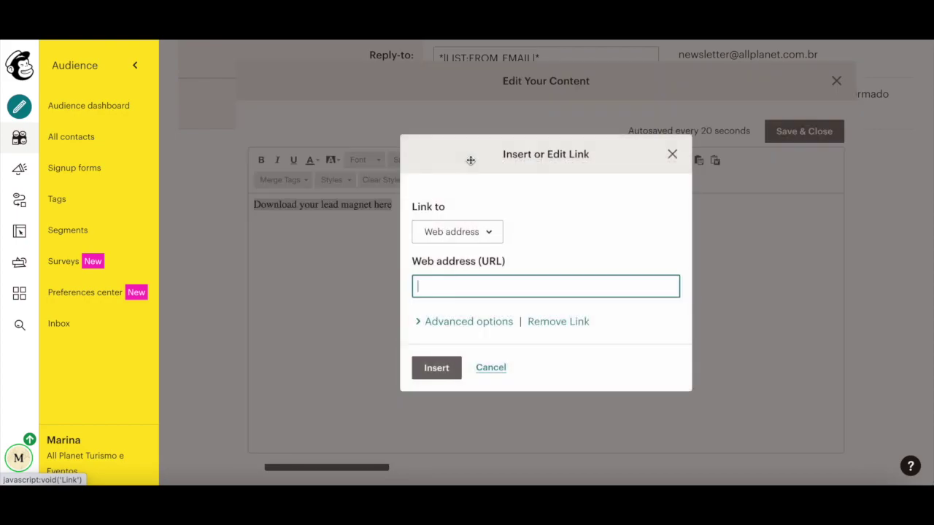
- Link 'Download your lead magnet here' to a lead magnet file uploaded through Content Studio
{"action": "left_click", "coordinate": [467, 232]}
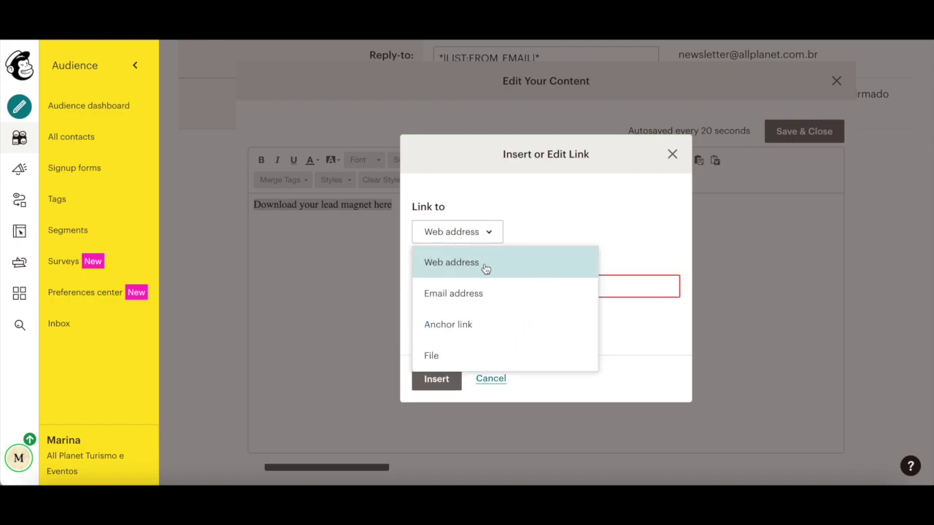
{"action": "left_click", "coordinate": [469, 357]}
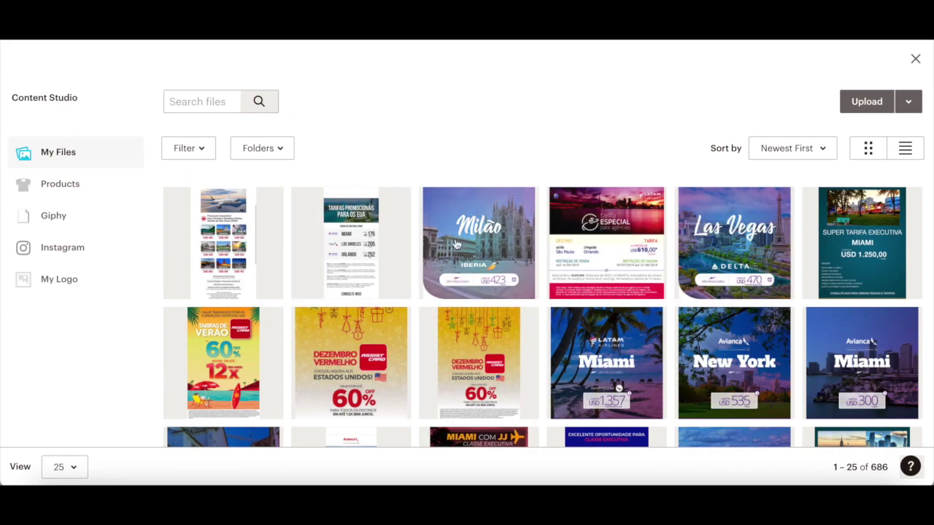
{"action": "left_click", "coordinate": [848, 110]}
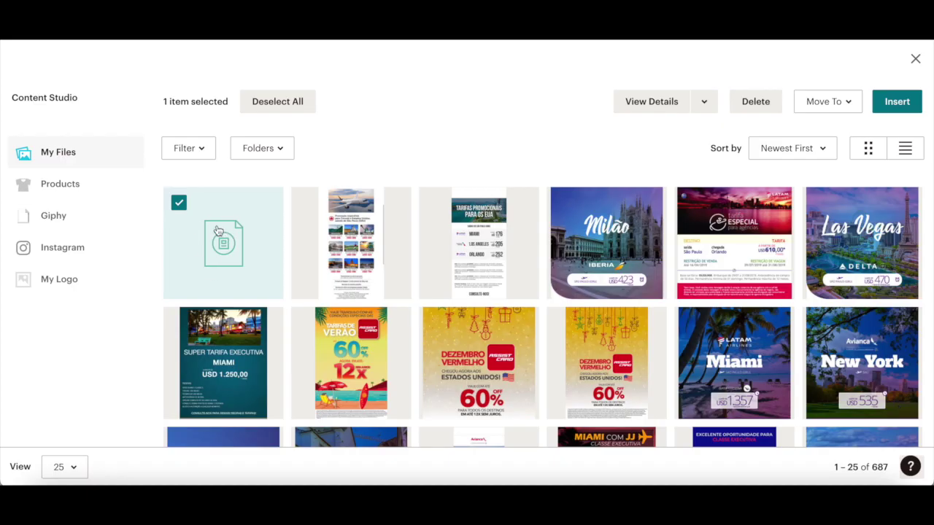
{"action": "left_click", "coordinate": [895, 104]}
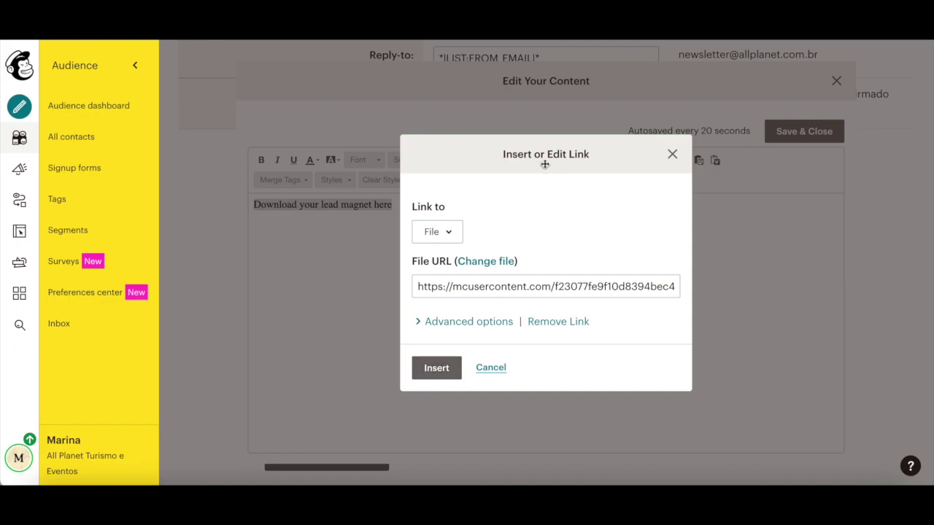
{"action": "left_click", "coordinate": [437, 368]}
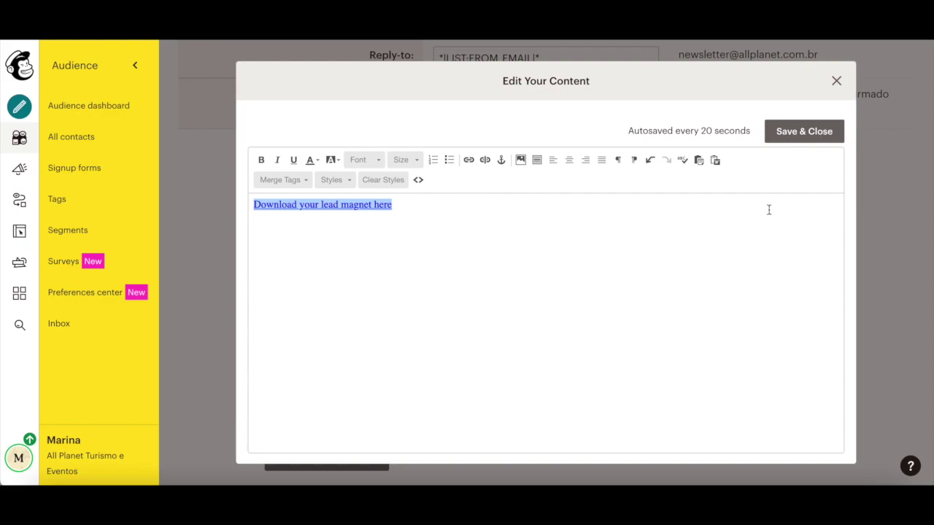
- Save and close the Final welcome email, returning to the top of the Form builder
{"action": "left_click", "coordinate": [815, 141]}
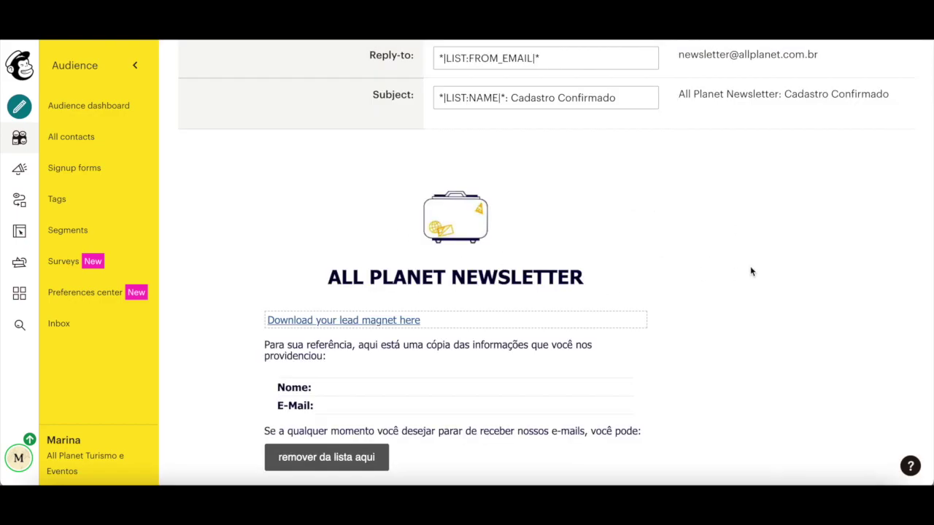
{"action": "scroll", "coordinate": [661, 184], "scroll_direction": "up", "scroll_amount": 2}
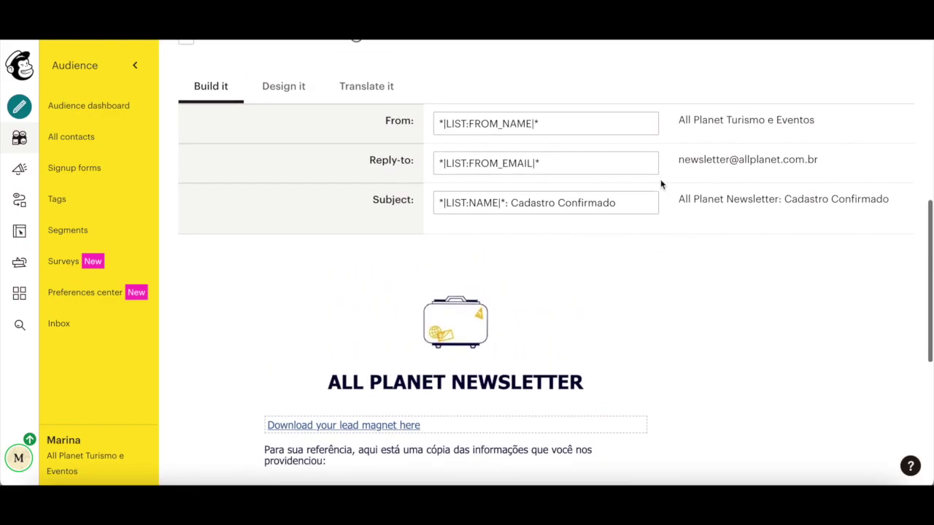
{"action": "scroll", "coordinate": [661, 185], "scroll_direction": "up", "scroll_amount": 3}
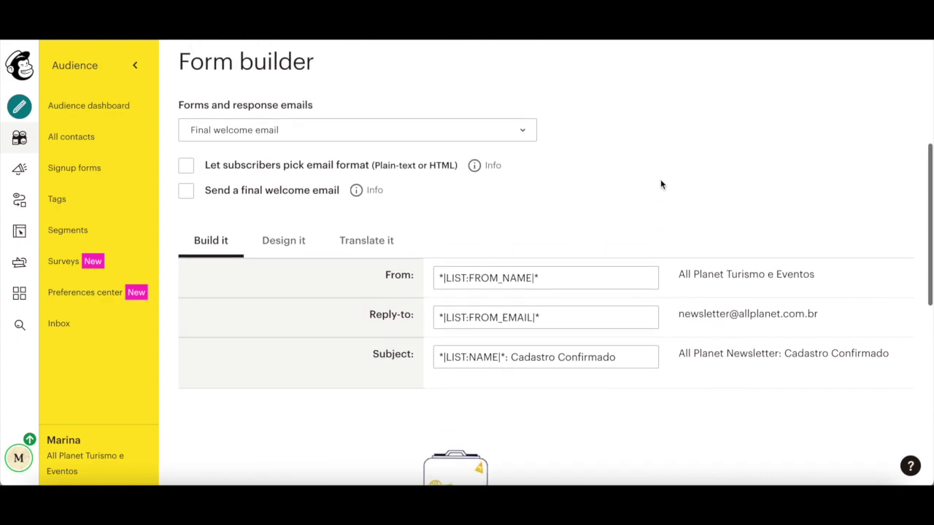
{"action": "scroll", "coordinate": [661, 185], "scroll_direction": "up", "scroll_amount": 3}
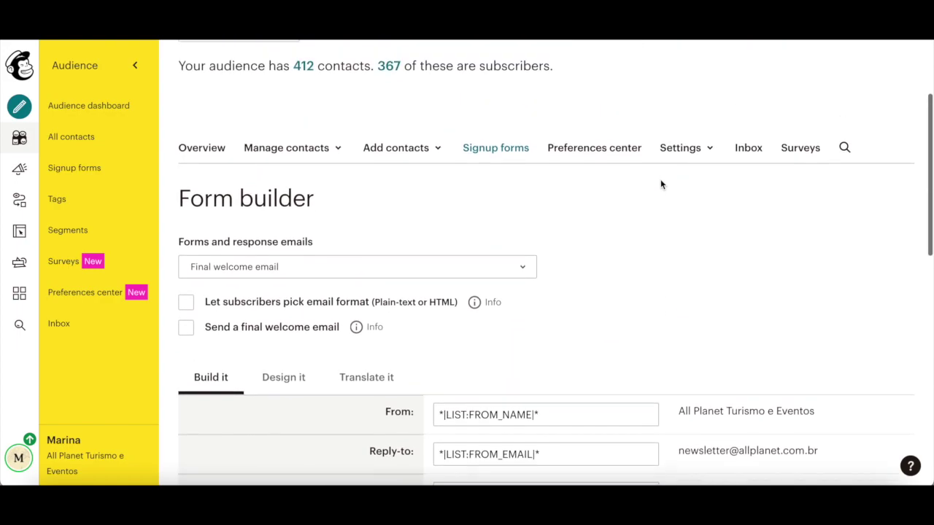
{"action": "scroll", "coordinate": [661, 185], "scroll_direction": "up", "scroll_amount": 1}
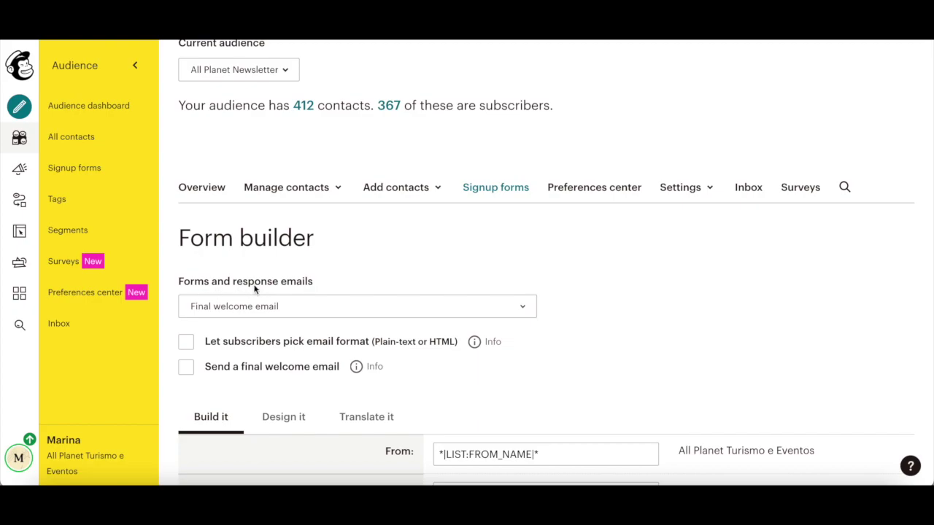
{"action": "left_click", "coordinate": [255, 308]}
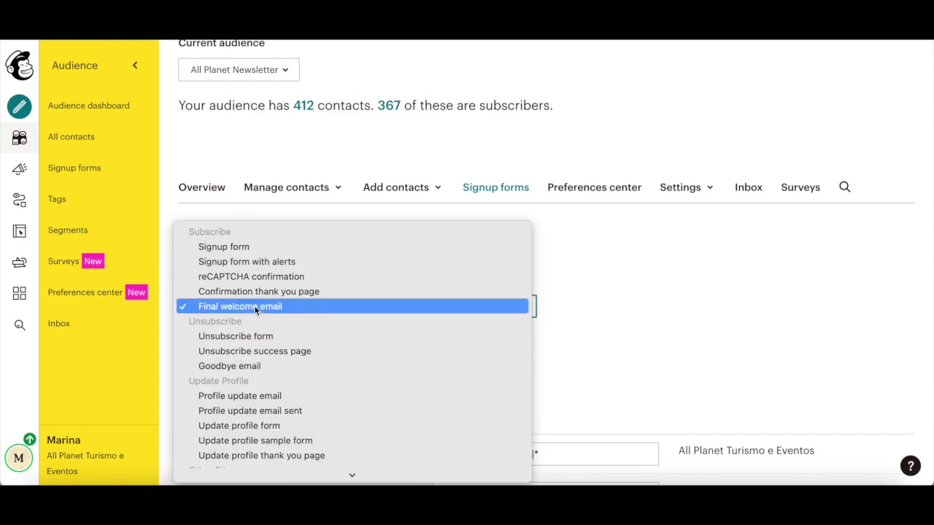
{"action": "left_click", "coordinate": [270, 248]}
{"action": "scroll", "coordinate": [270, 252], "scroll_direction": "down", "scroll_amount": 2}
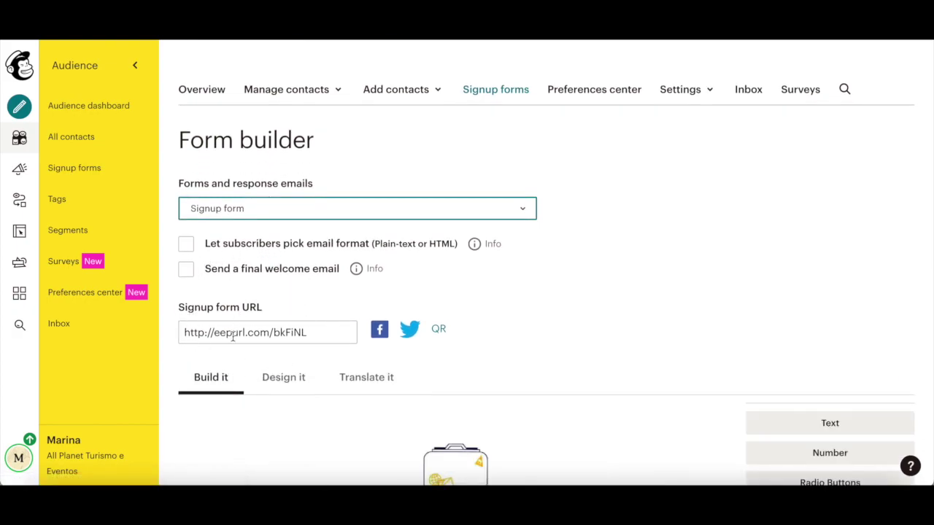
{"action": "left_click", "coordinate": [232, 335]}
- Open the copied signup form URL in a new browser tab
{"action": "key", "text": "ctrl+c"}
{"action": "key", "text": "ctrl+t"}
{"action": "key", "text": "ctrl+v"}
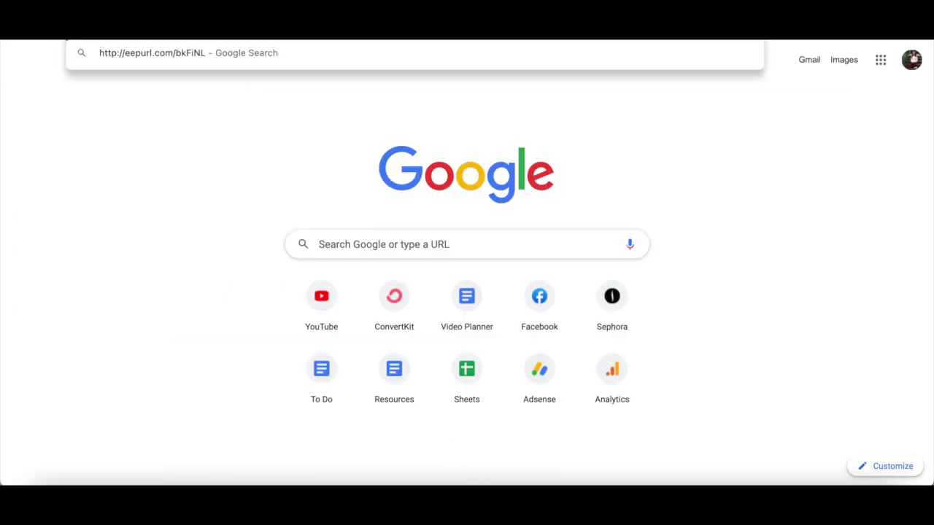
{"action": "key", "text": "Return"}
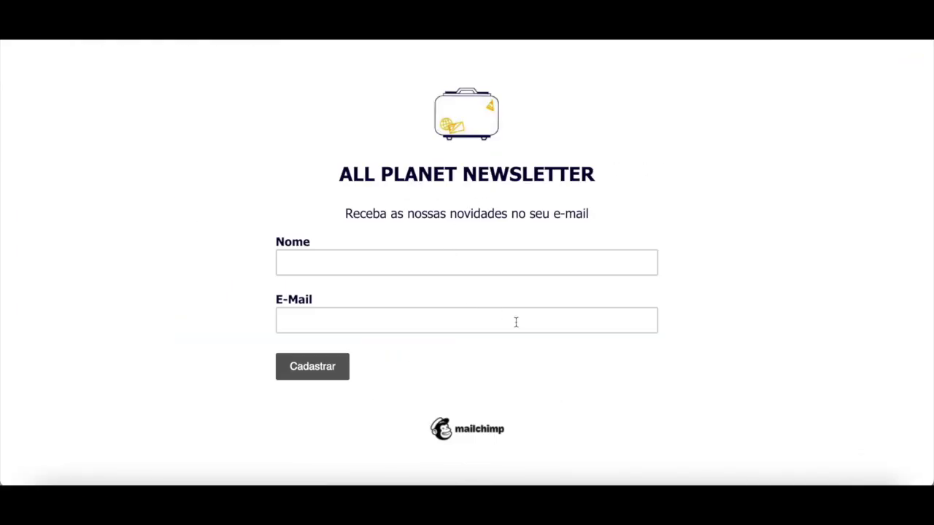
- Fill in Nome and E-Mail and submit the test signup, passing the reCAPTCHA check
{"action": "left_click", "coordinate": [376, 262]}
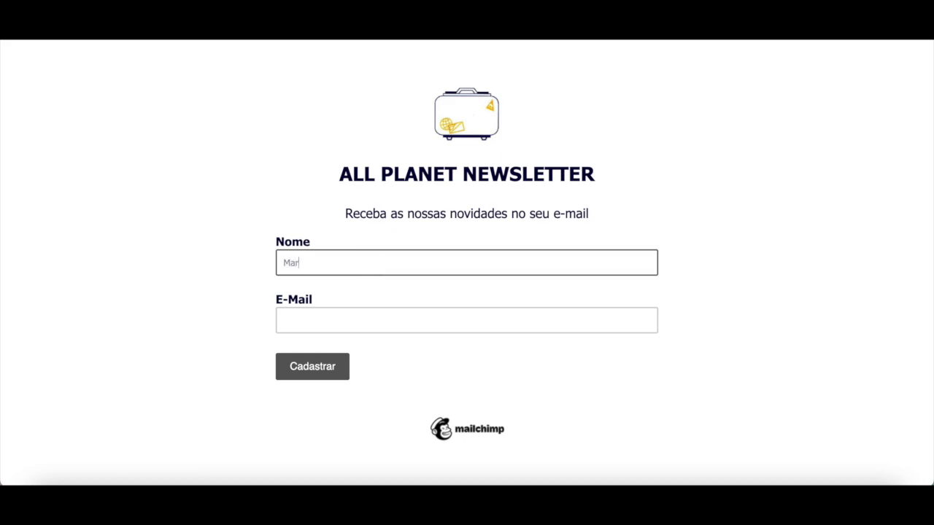
{"action": "left_click", "coordinate": [376, 320]}
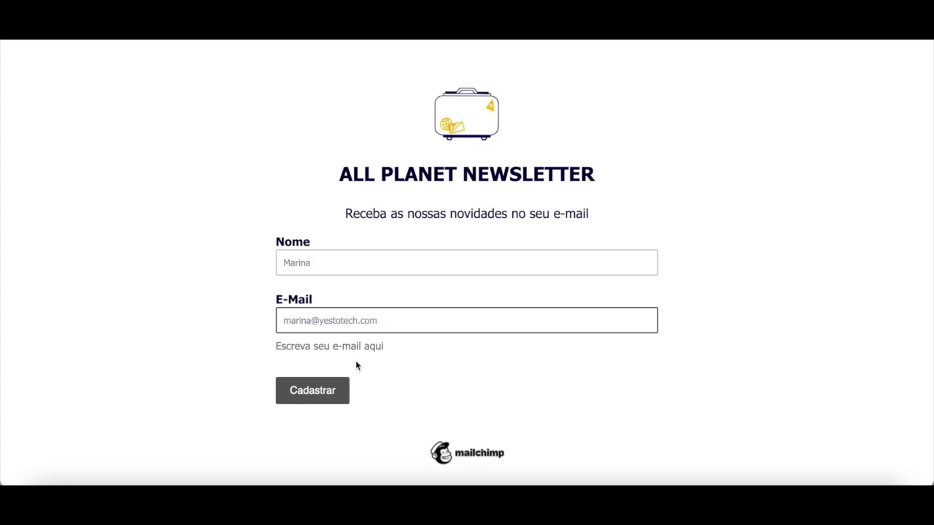
{"action": "left_click", "coordinate": [323, 396]}
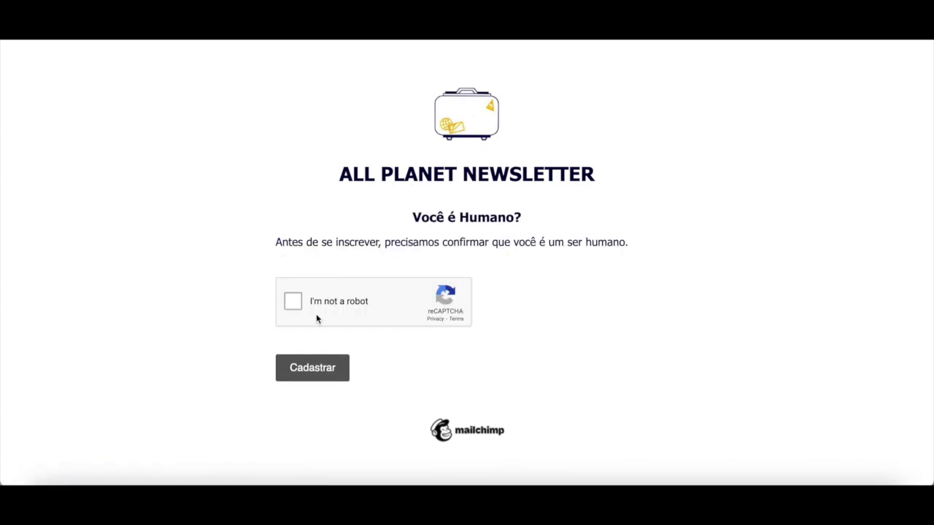
{"action": "left_click", "coordinate": [292, 303]}
{"action": "left_click", "coordinate": [303, 383]}
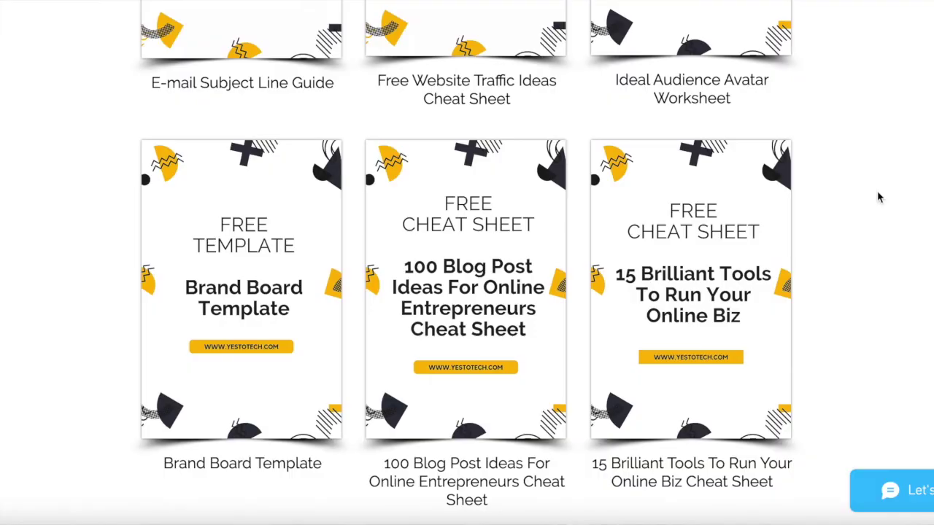
- Open the 15 Brilliant Tools cheat sheet signup form and enter a first name and e-mail address
{"action": "left_click", "coordinate": [700, 340]}
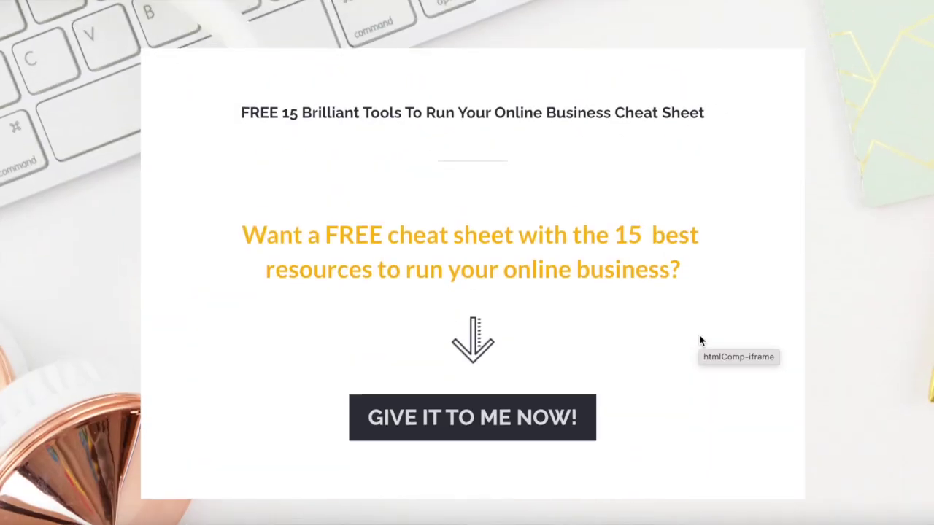
{"action": "left_click", "coordinate": [513, 419]}
{"action": "type", "text": "Mar"}
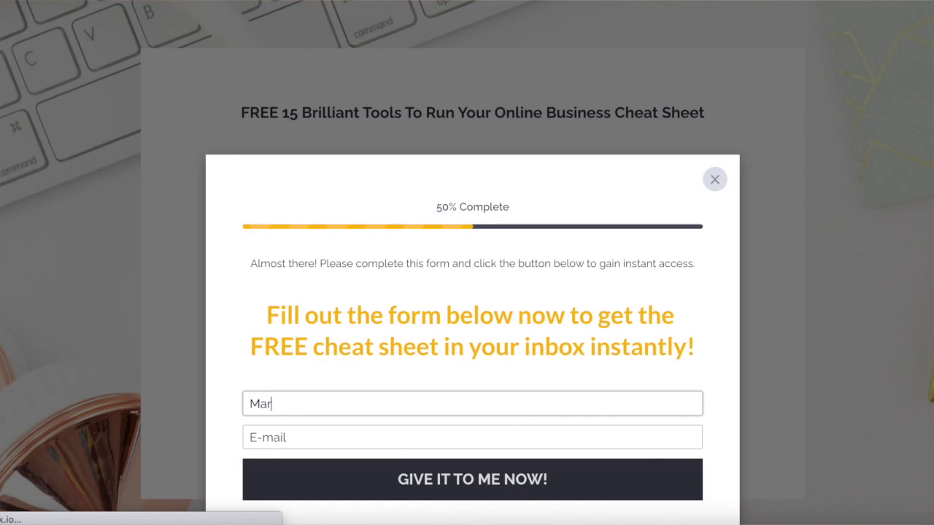
{"action": "type", "text": "ina"}
{"action": "key", "text": "Tab"}
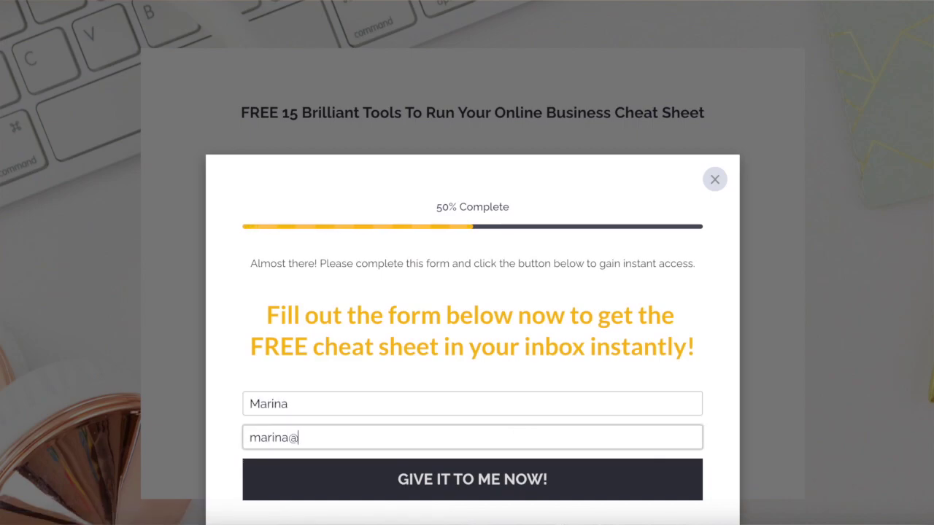
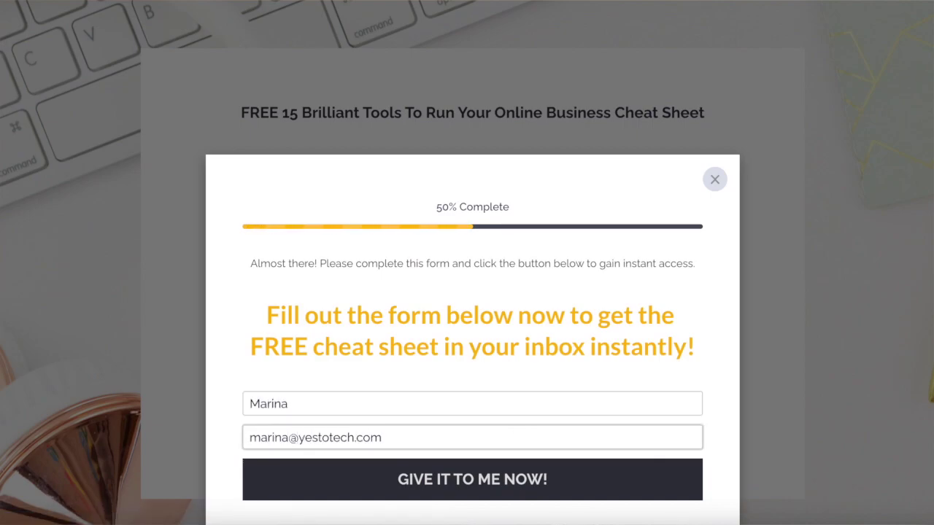